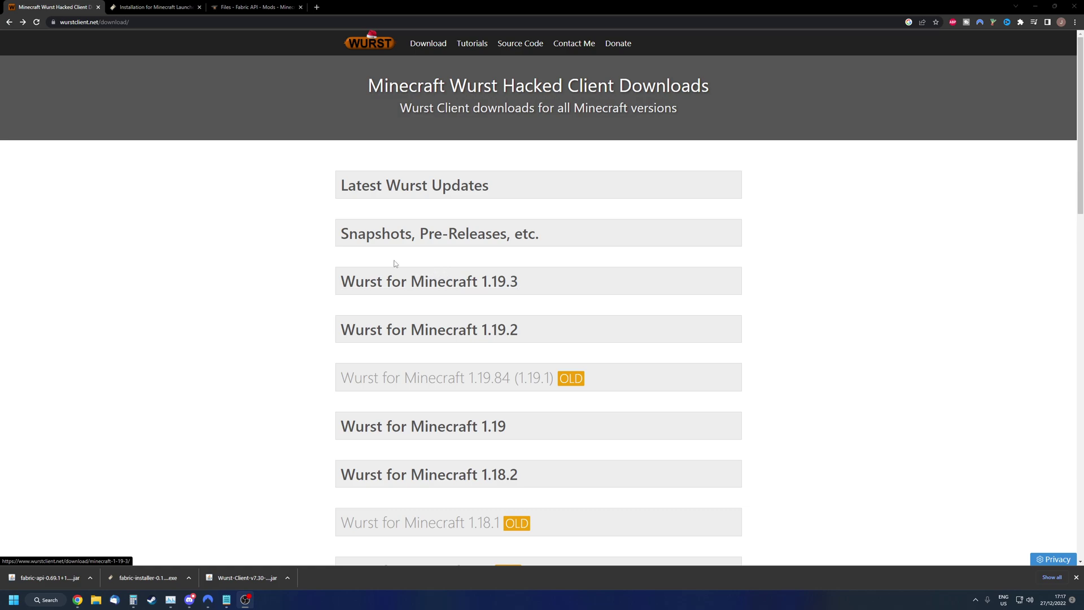
# Step: Open the Wurst 7.31 release page from the Wurst for Minecraft 1.19.3 downloads
pyautogui.moveTo(308, 275); pyautogui.dragTo(770, 283)
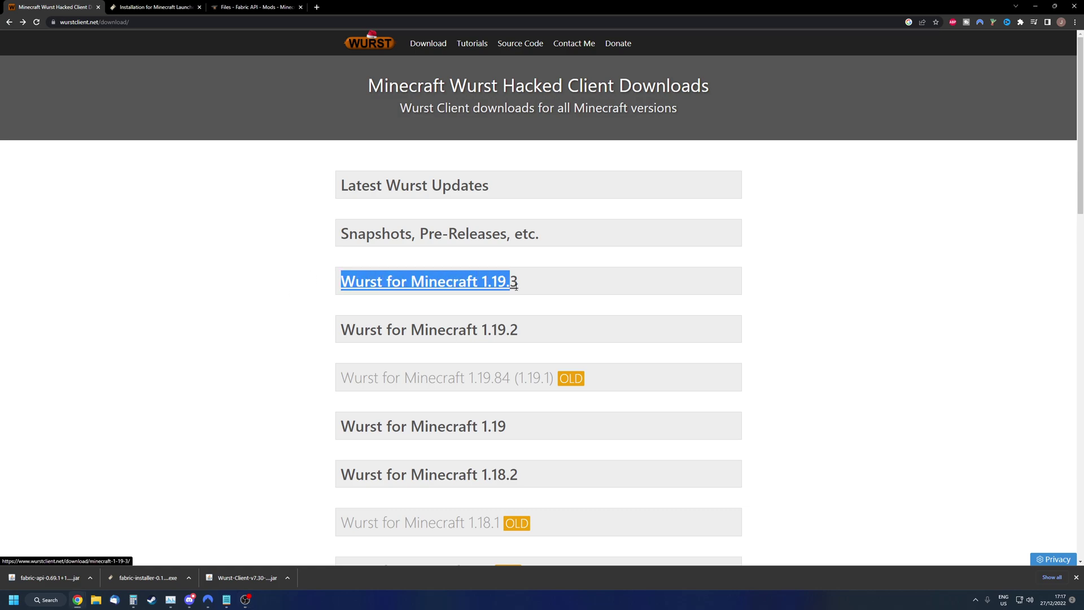
pyautogui.click(769, 283)
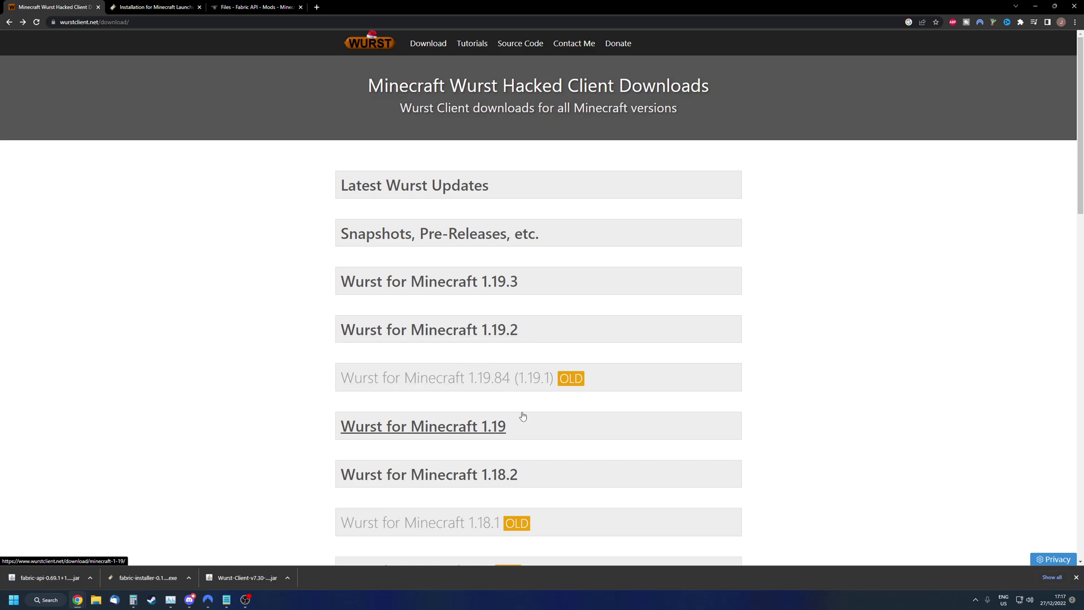
pyautogui.scroll(-2, 525, 415)
pyautogui.scroll(-2, 557, 365)
pyautogui.scroll(-2, 557, 364)
pyautogui.scroll(-2, 557, 364)
pyautogui.scroll(-2, 556, 363)
pyautogui.scroll(-1, 512, 419)
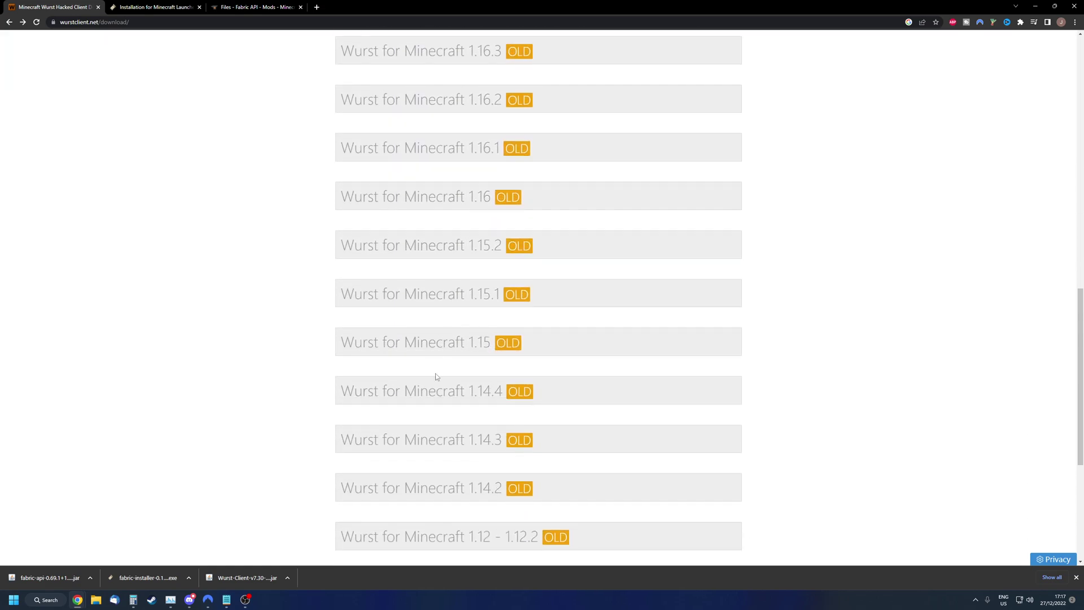
pyautogui.scroll(-2, 509, 428)
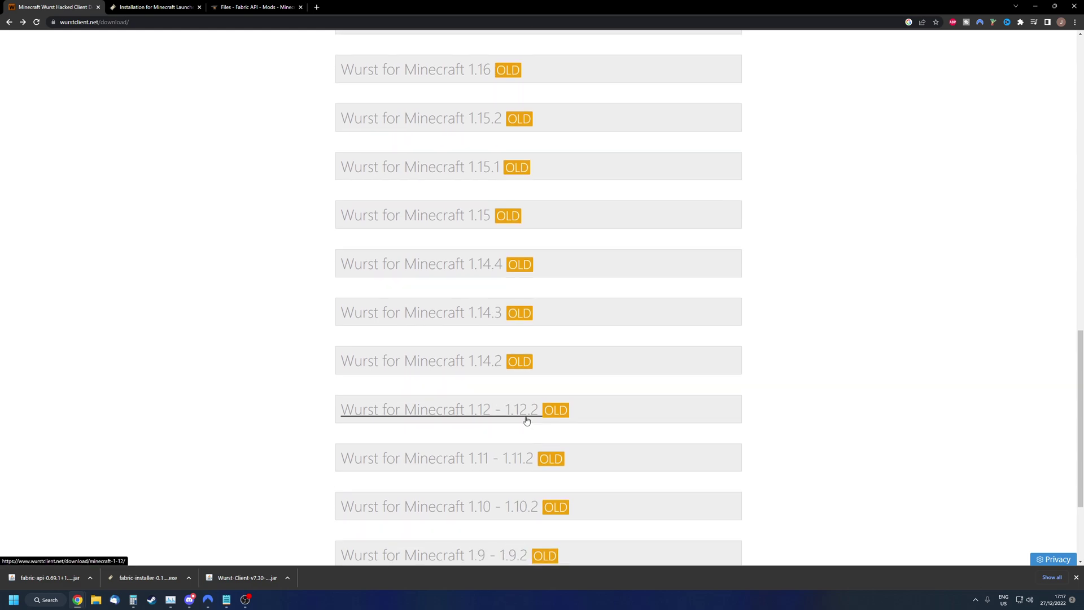
pyautogui.scroll(2, 526, 420)
pyautogui.scroll(2, 526, 421)
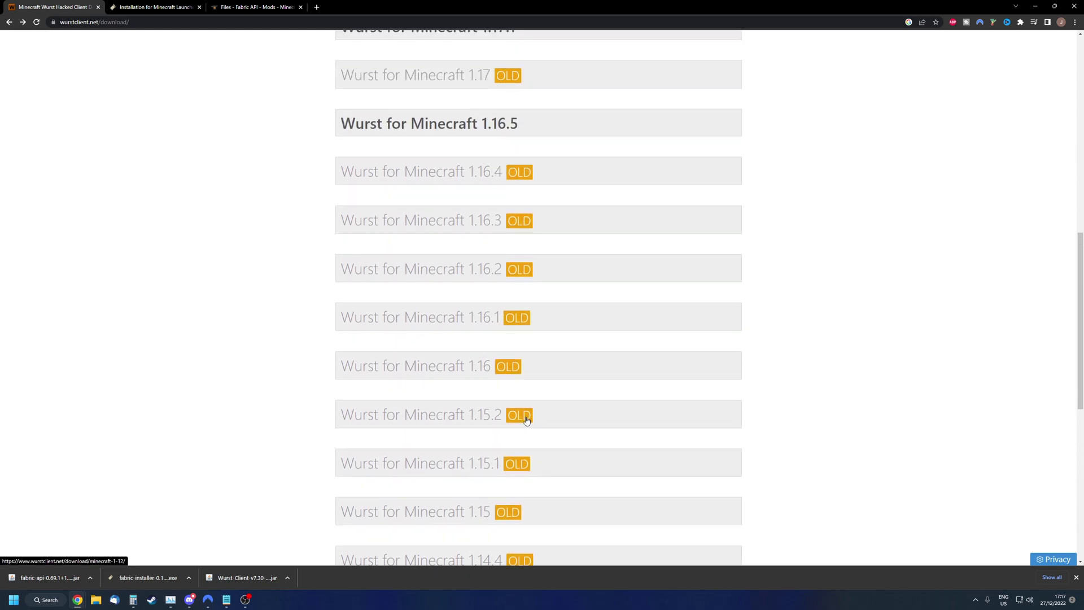
pyautogui.scroll(2, 526, 420)
pyautogui.scroll(2, 526, 420)
pyautogui.scroll(2, 526, 421)
pyautogui.scroll(2, 525, 418)
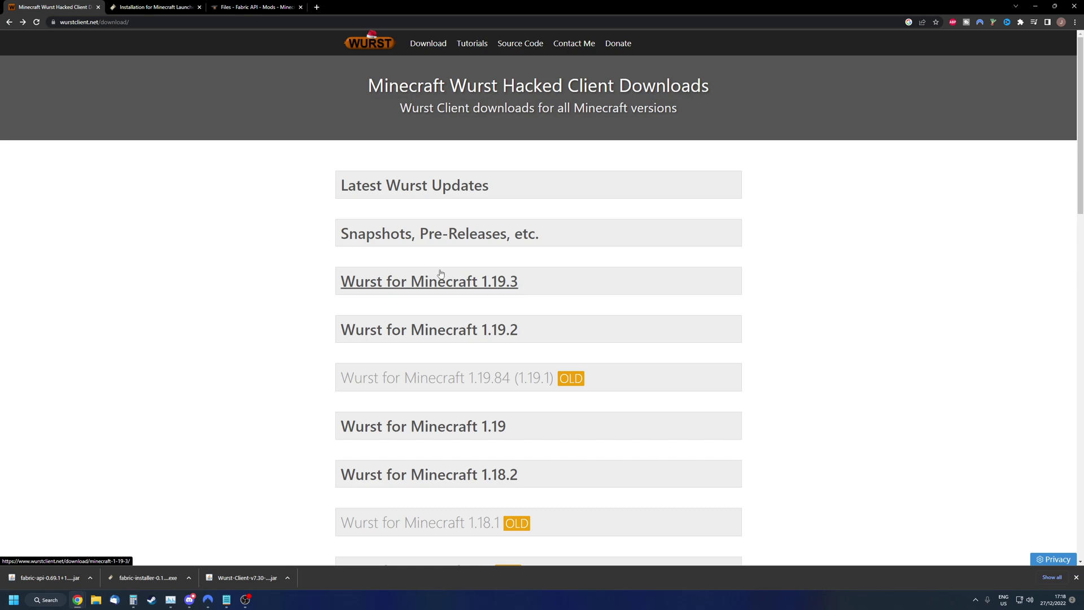
pyautogui.click(428, 284)
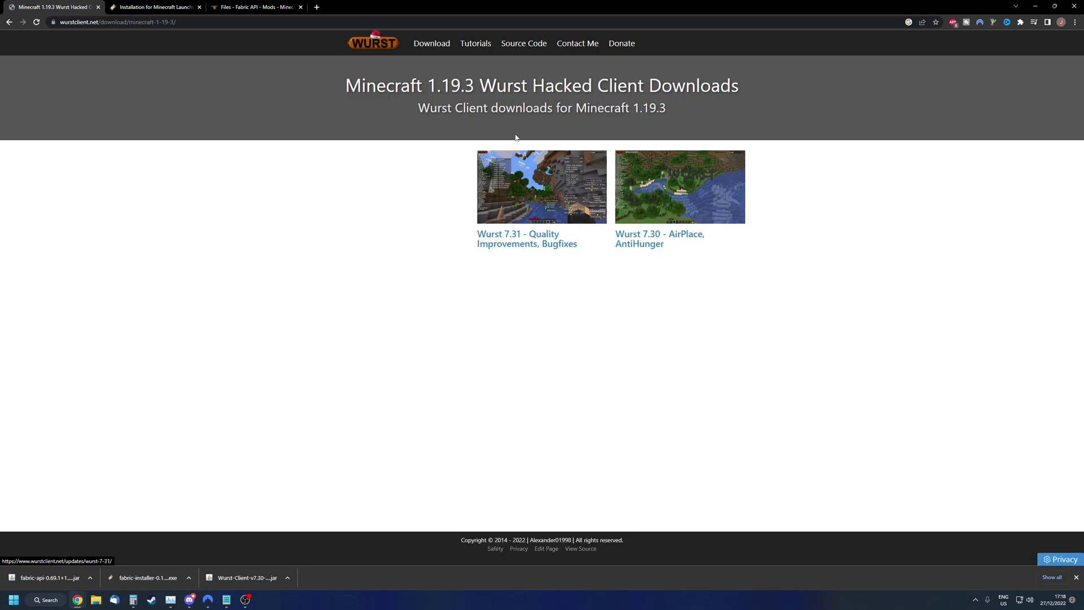
pyautogui.click(517, 240)
pyautogui.scroll(-1, 473, 313)
pyautogui.scroll(-2, 471, 305)
pyautogui.scroll(-2, 469, 288)
pyautogui.scroll(-3, 467, 271)
pyautogui.scroll(-1, 465, 256)
pyautogui.scroll(-3, 416, 273)
pyautogui.scroll(-2, 408, 284)
pyautogui.scroll(-1, 390, 299)
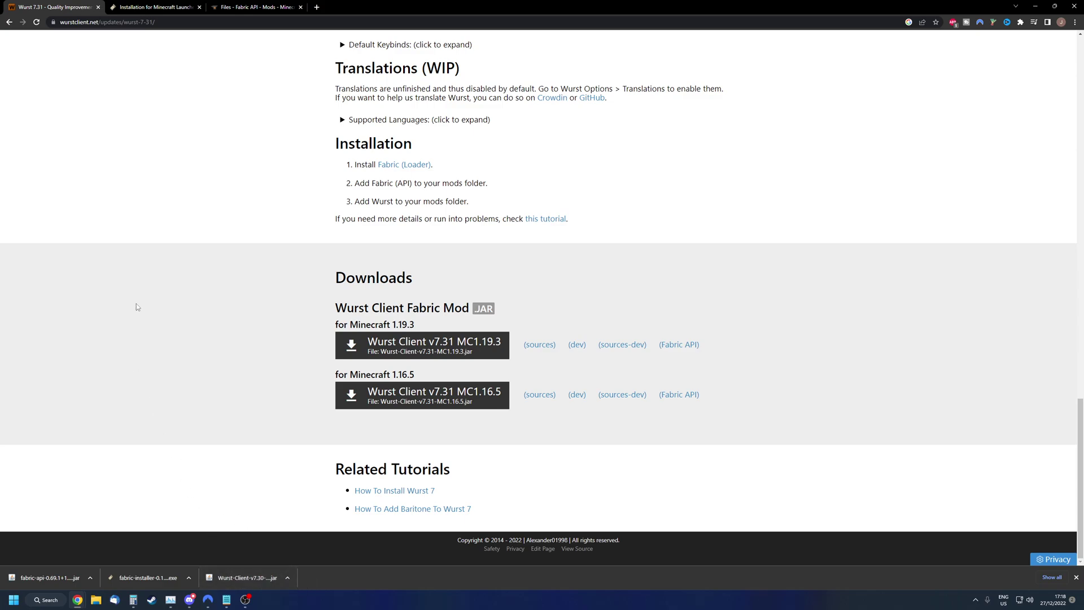
# Step: Switch from the Fabric installation tab to the CurseForge Fabric API tab
pyautogui.click(151, 7)
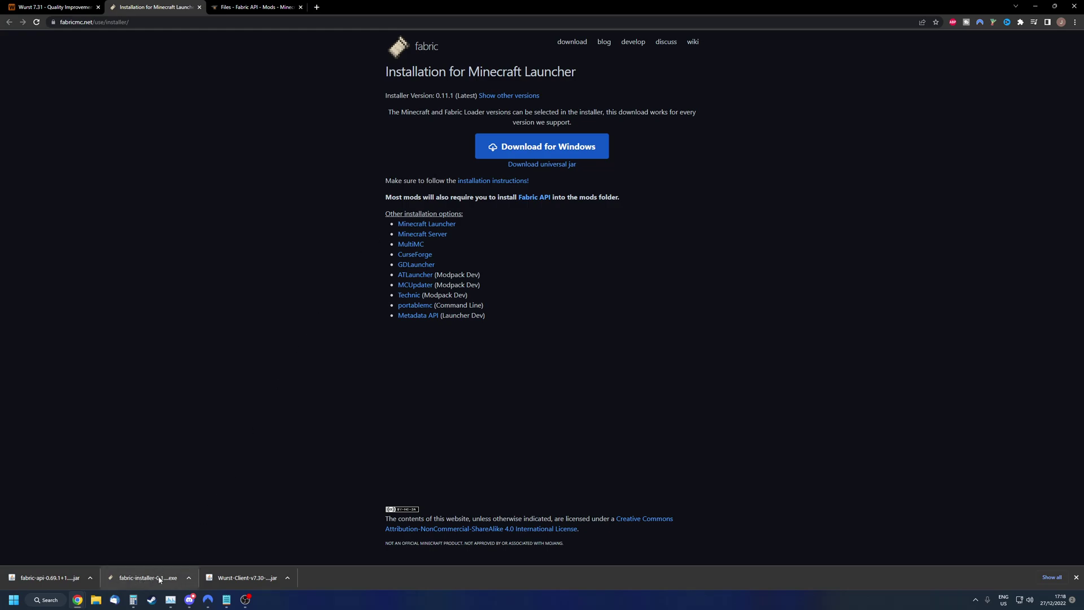
pyautogui.click(254, 6)
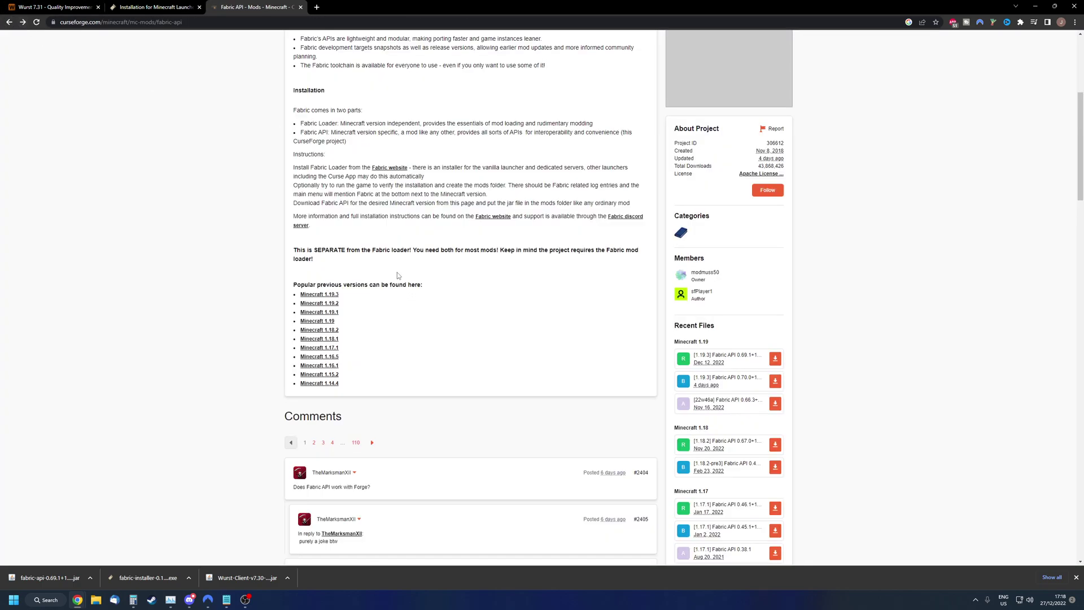
pyautogui.scroll(3, 398, 280)
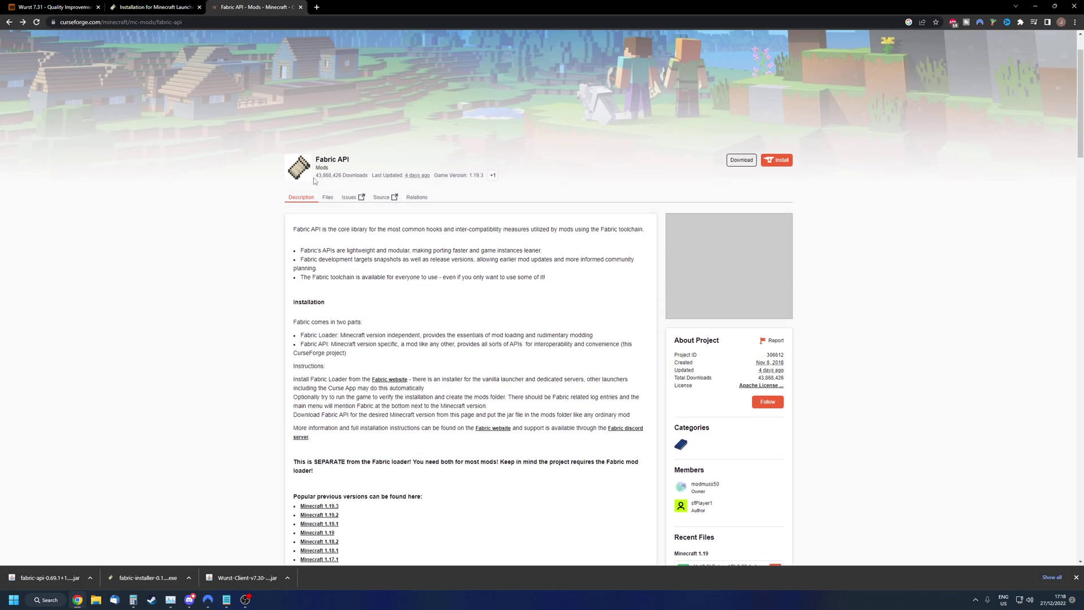
pyautogui.scroll(-1, 347, 303)
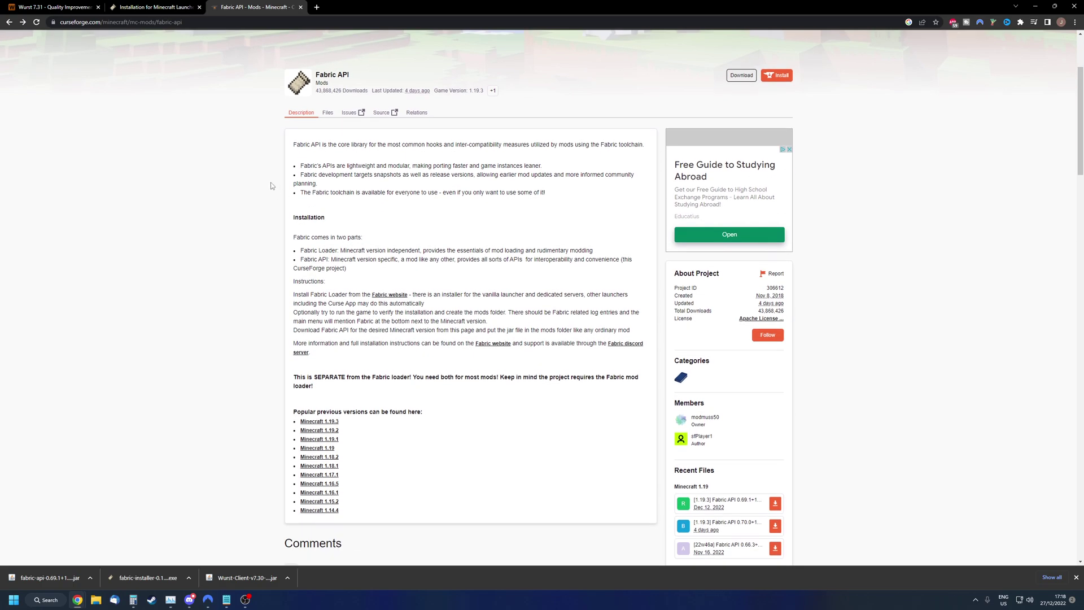
pyautogui.scroll(-1, 278, 219)
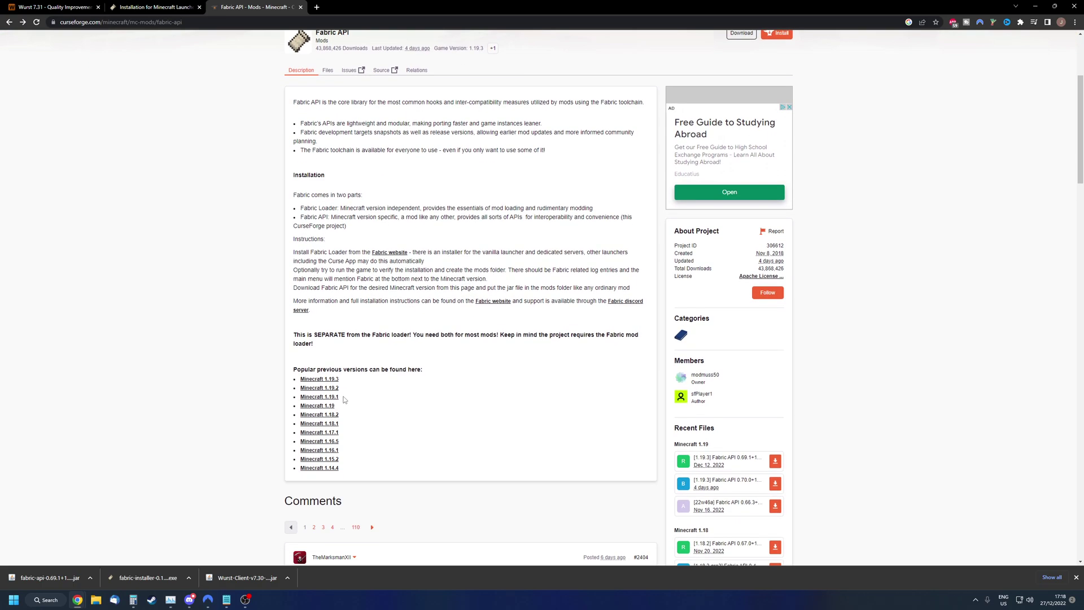
pyautogui.moveTo(341, 378); pyautogui.dragTo(301, 381)
# Step: Deselect the Minecraft 1.19.3 link in the Fabric API description
pyautogui.click(366, 383)
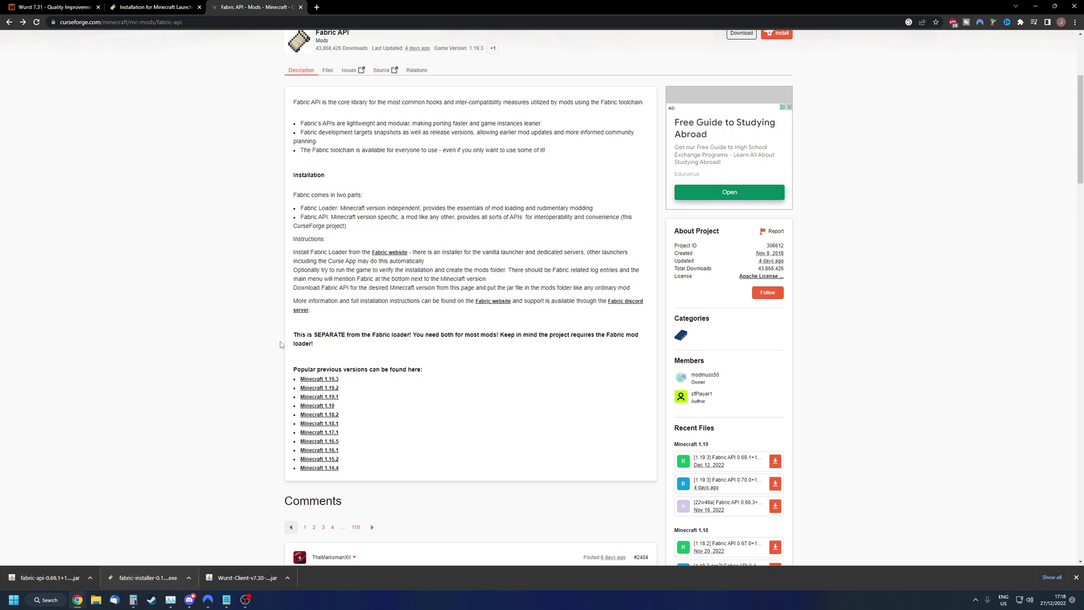
# Step: Run fabric-installer.exe, install the Fabric client for Minecraft 1.19.3, and close the installer
pyautogui.click(149, 576)
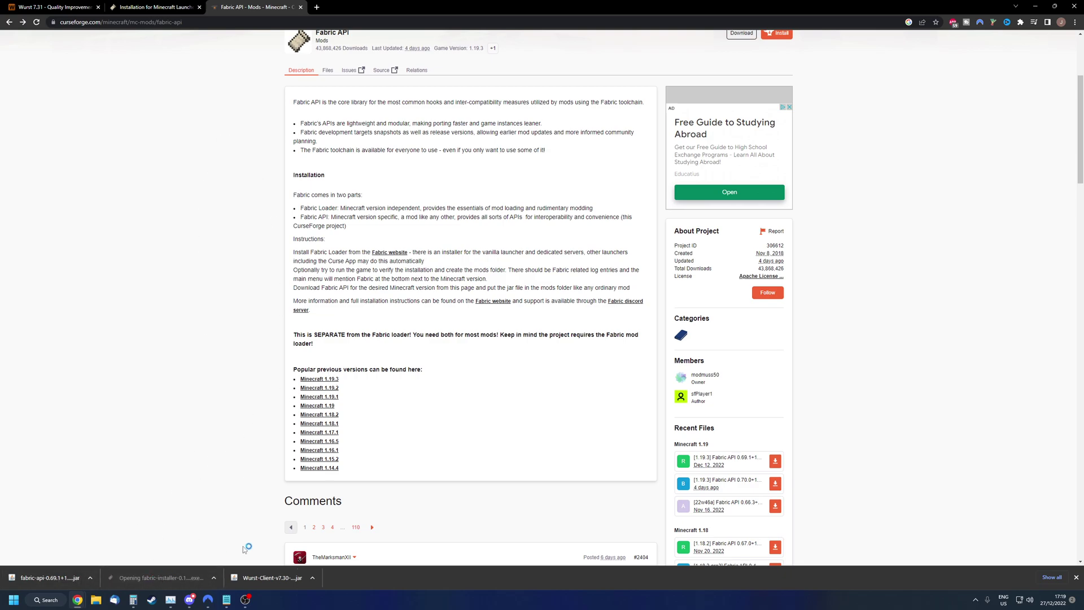
pyautogui.moveTo(521, 246)
pyautogui.mouseDown()
pyautogui.moveTo(506, 223)
pyautogui.moveTo(509, 236)
pyautogui.mouseUp()
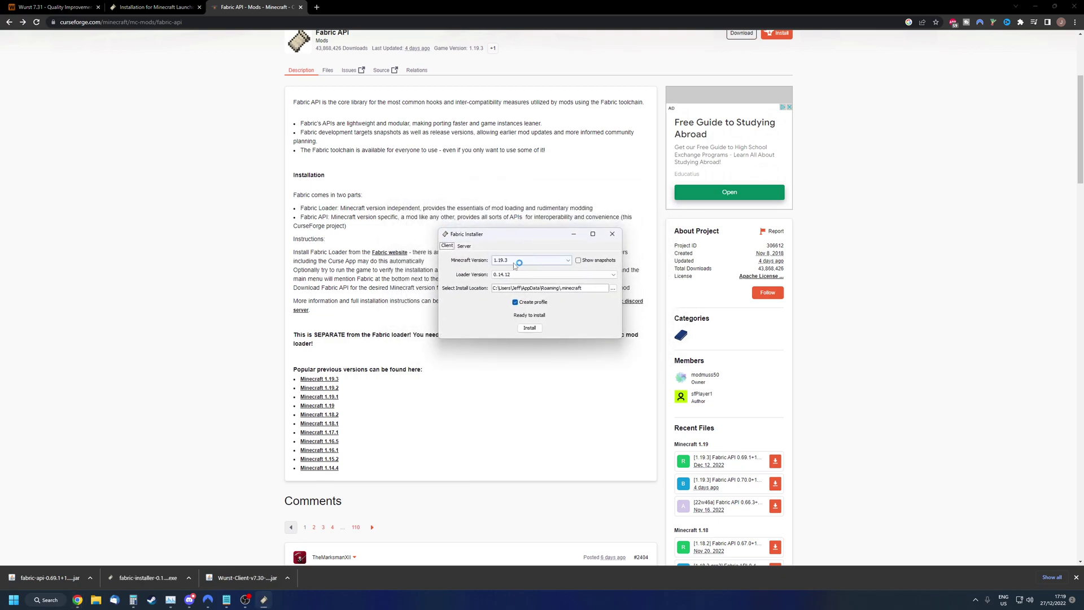
pyautogui.click(506, 262)
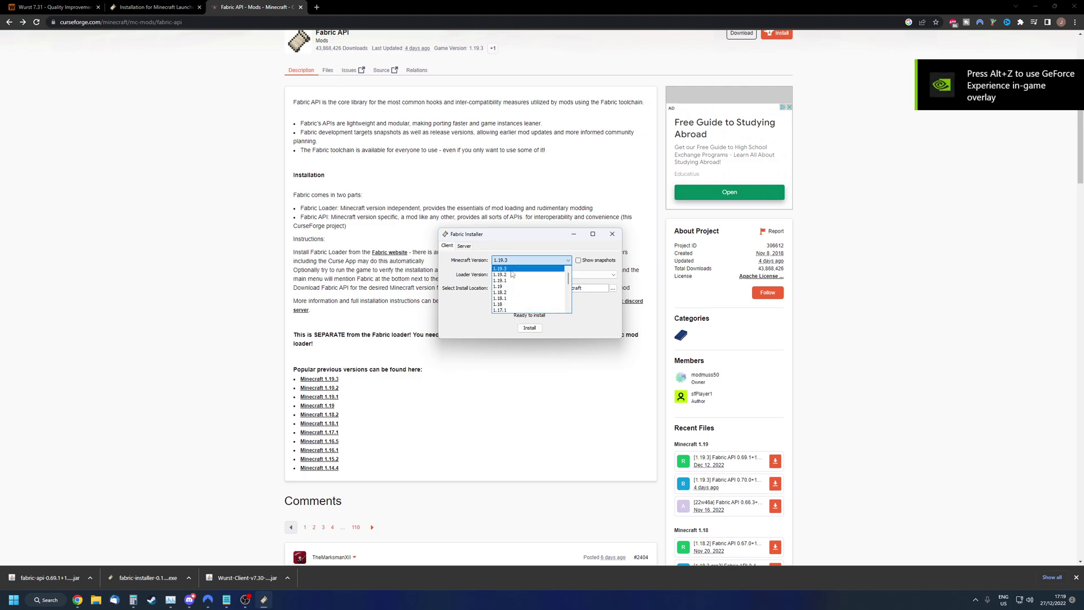
pyautogui.click(511, 269)
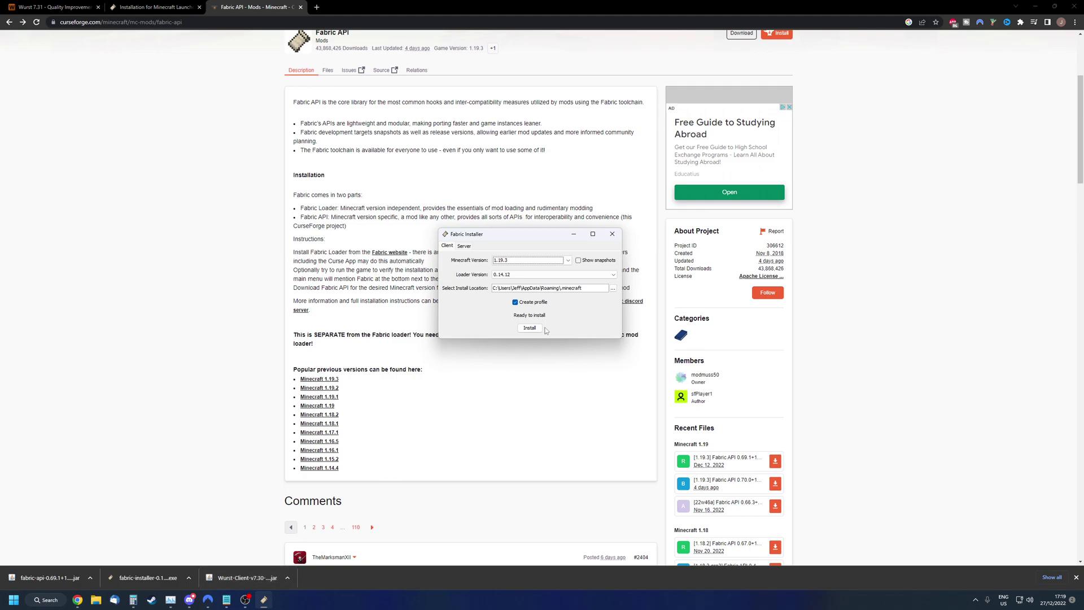
pyautogui.click(527, 330)
pyautogui.click(607, 241)
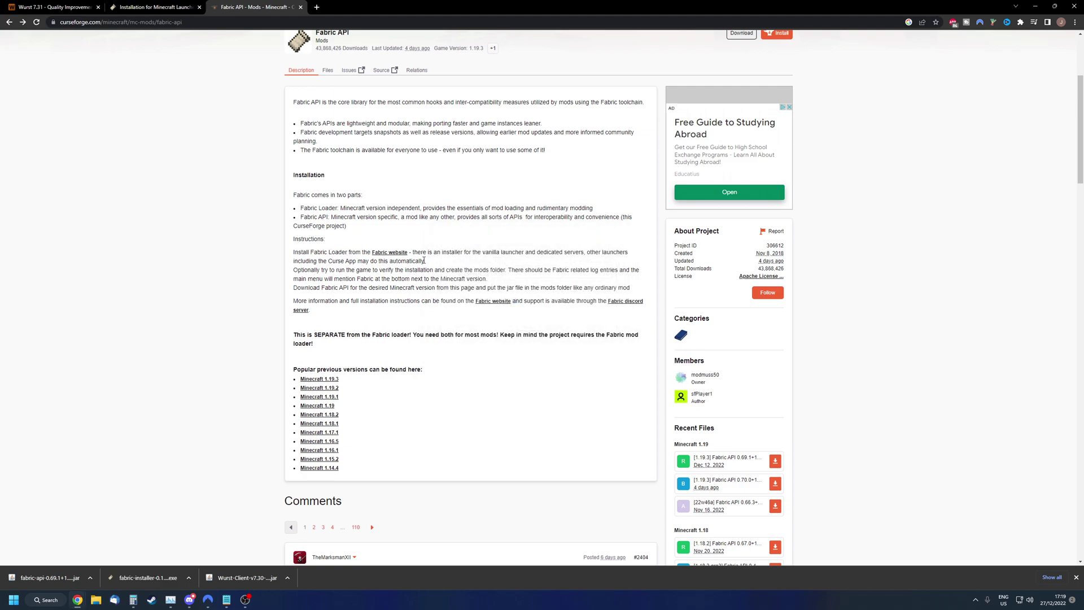
# Step: Open the %appdata% Roaming folder with Win+R, then close that window
pyautogui.press('super+r')
pyautogui.press('Return')
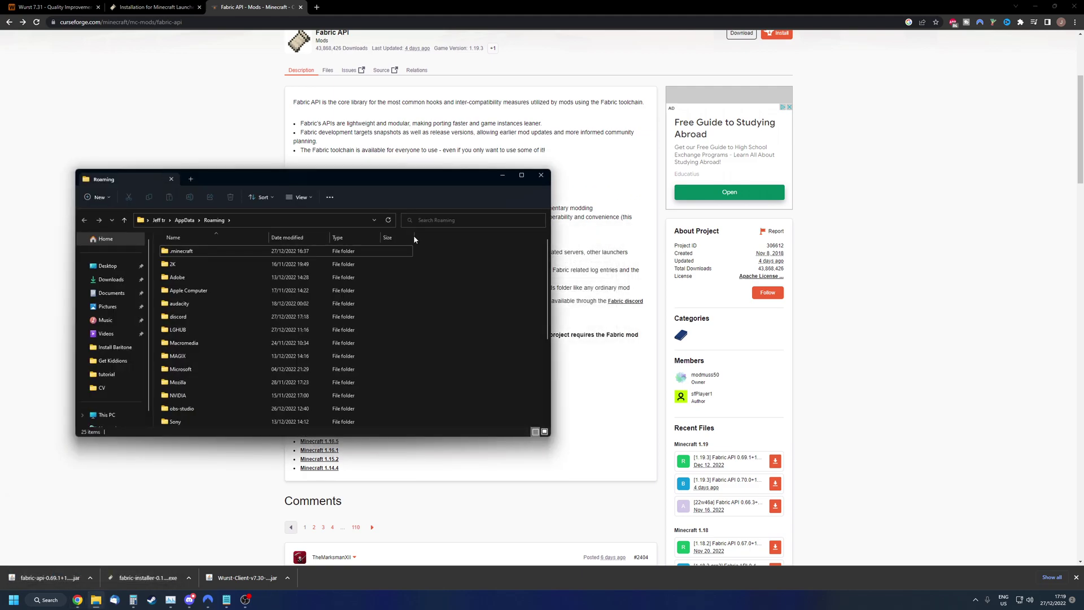
pyautogui.moveTo(353, 178); pyautogui.dragTo(565, 229)
pyautogui.hotkey('alt', 'F4')
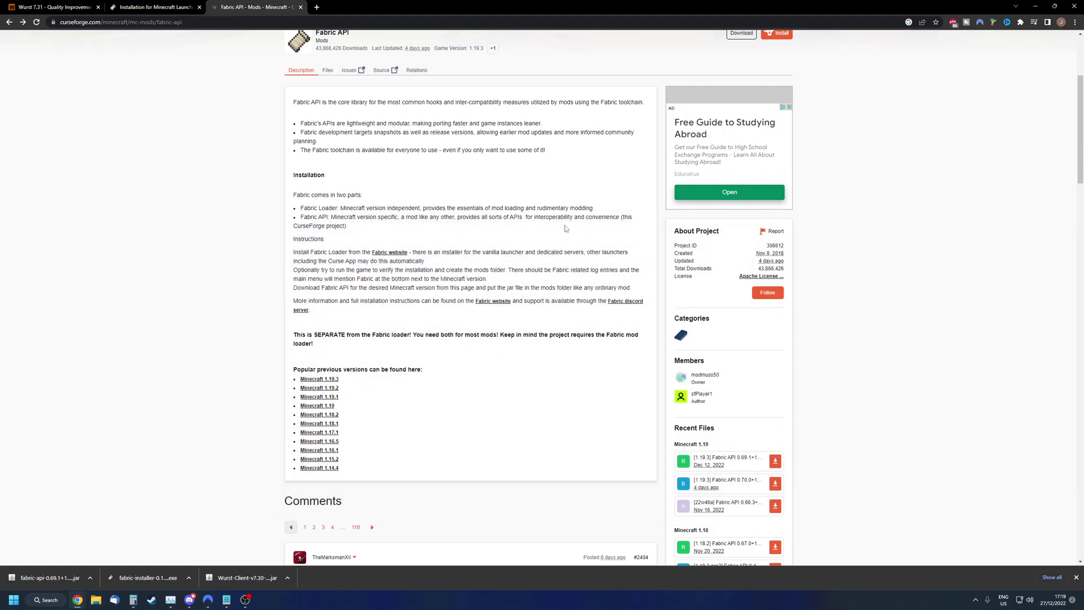
# Step: Reopen %appdata% and open the .minecraft folder in Roaming
pyautogui.press('super+r')
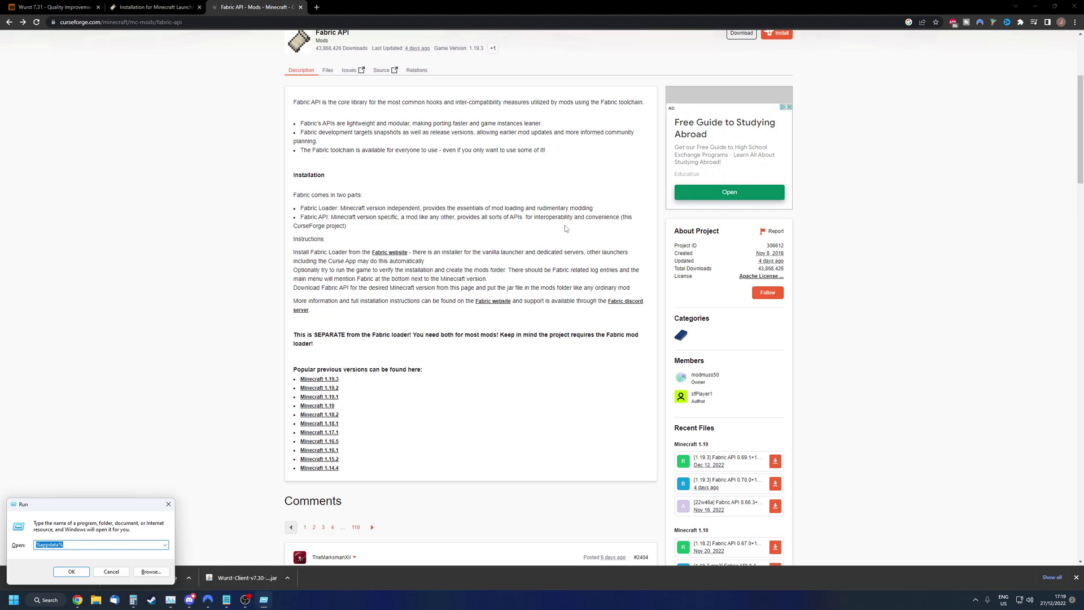
pyautogui.write('%appdata%')
pyautogui.press('Return')
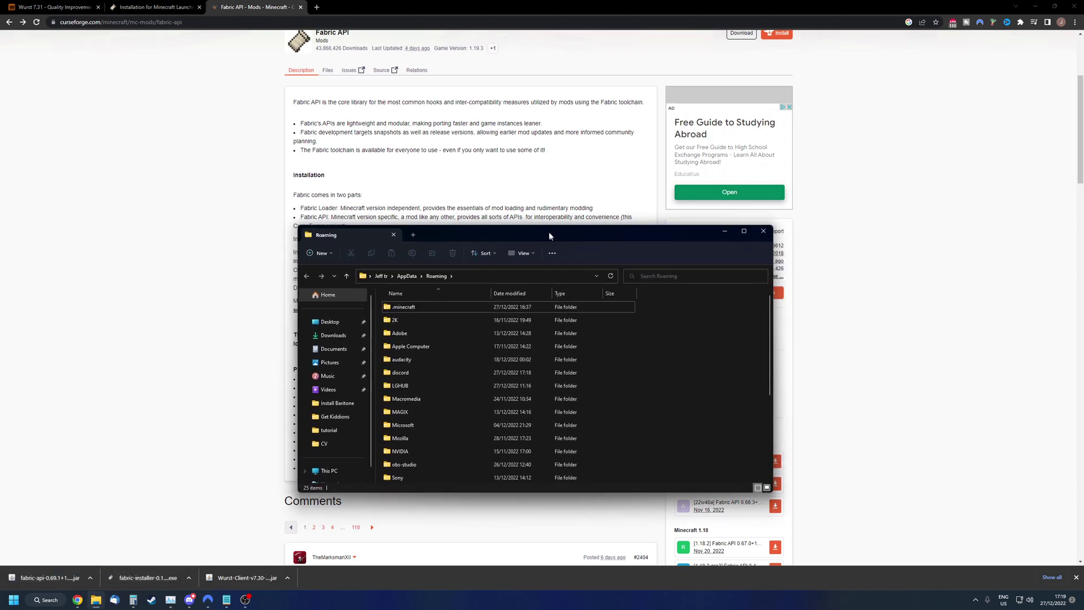
pyautogui.scroll(-2, 469, 286)
pyautogui.scroll(2, 453, 355)
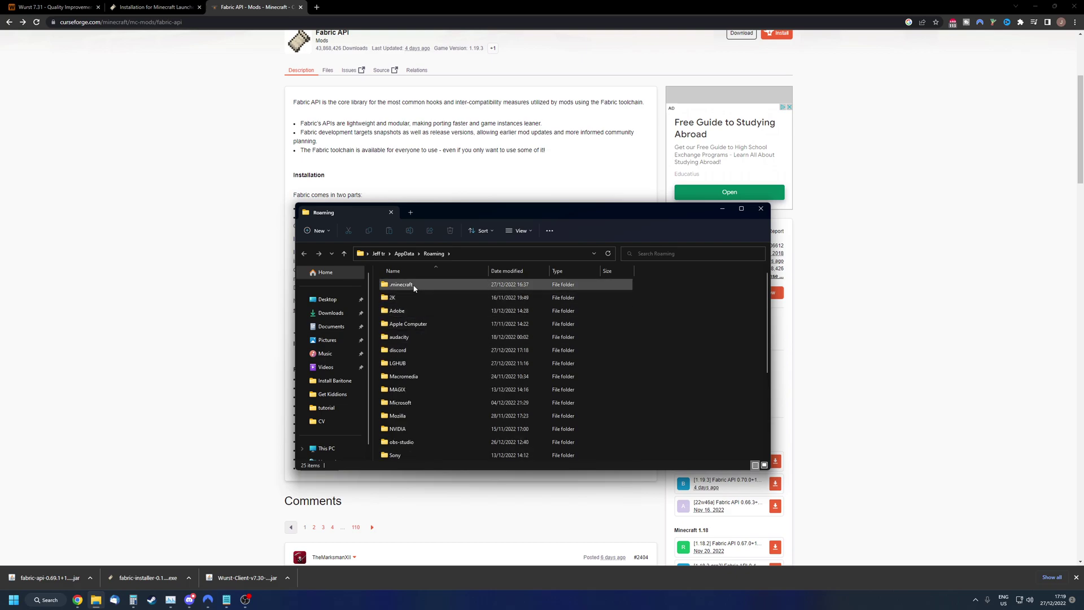
pyautogui.click(413, 287)
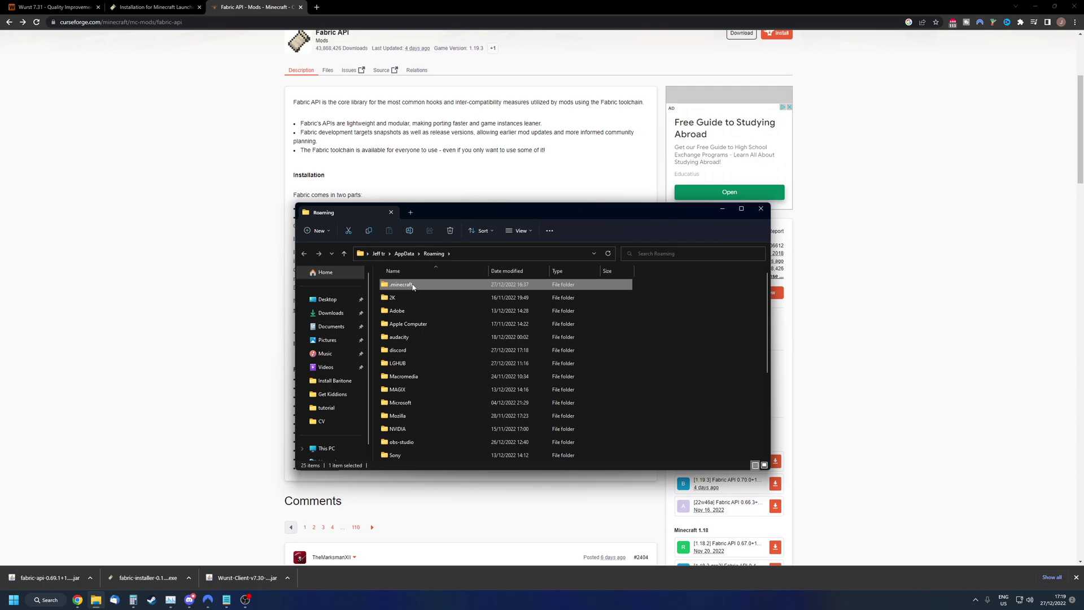
pyautogui.doubleClick(413, 287)
pyautogui.scroll(-3, 426, 330)
pyautogui.scroll(-2, 433, 317)
pyautogui.scroll(4, 429, 322)
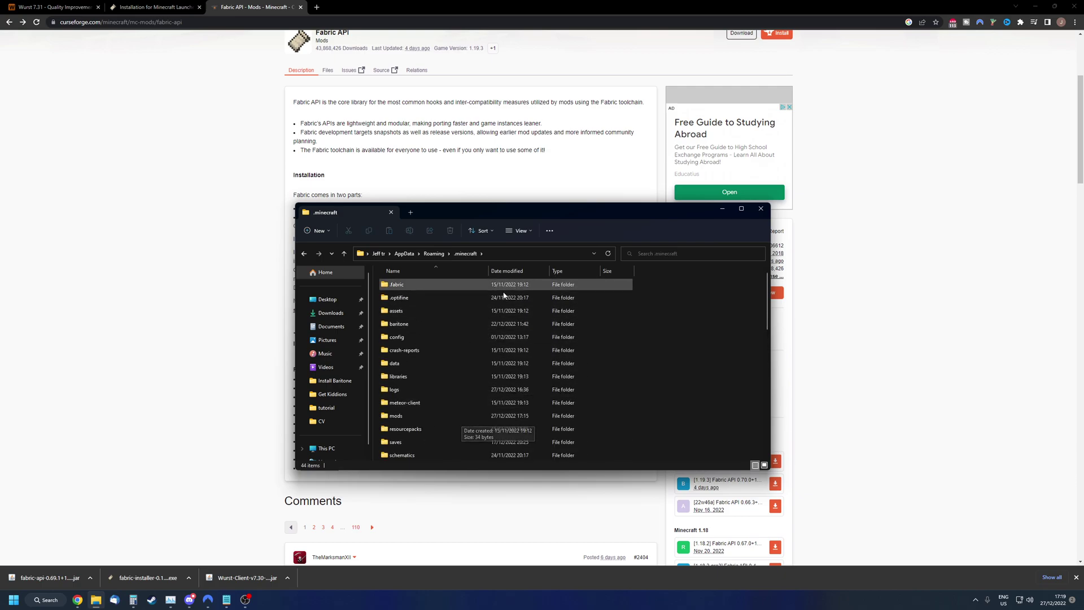
# Step: Open the empty mods folder inside .minecraft and reposition the Explorer window
pyautogui.click(412, 420)
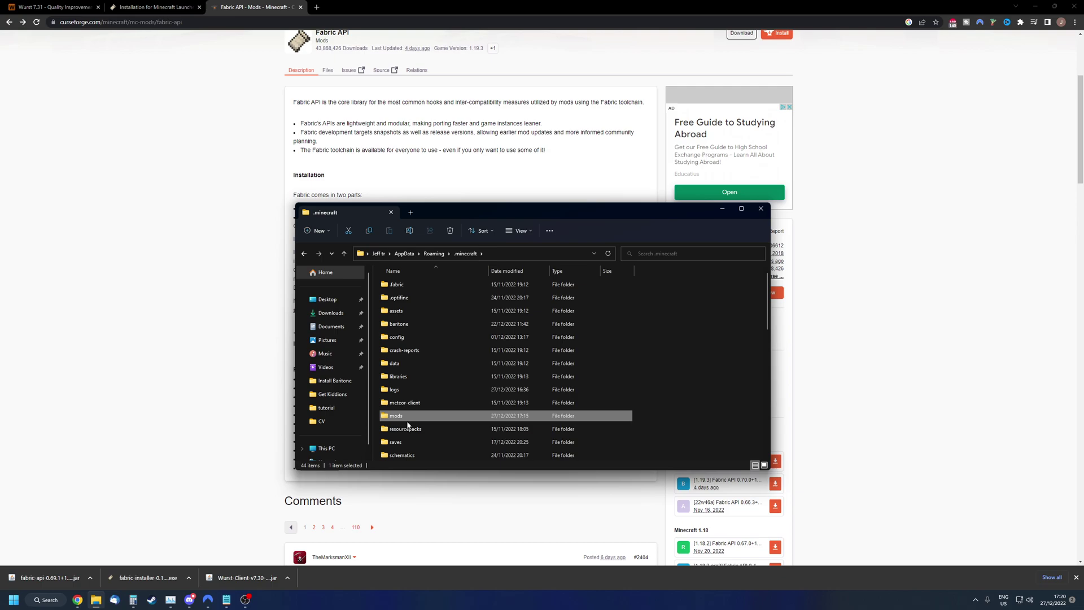
pyautogui.doubleClick(411, 417)
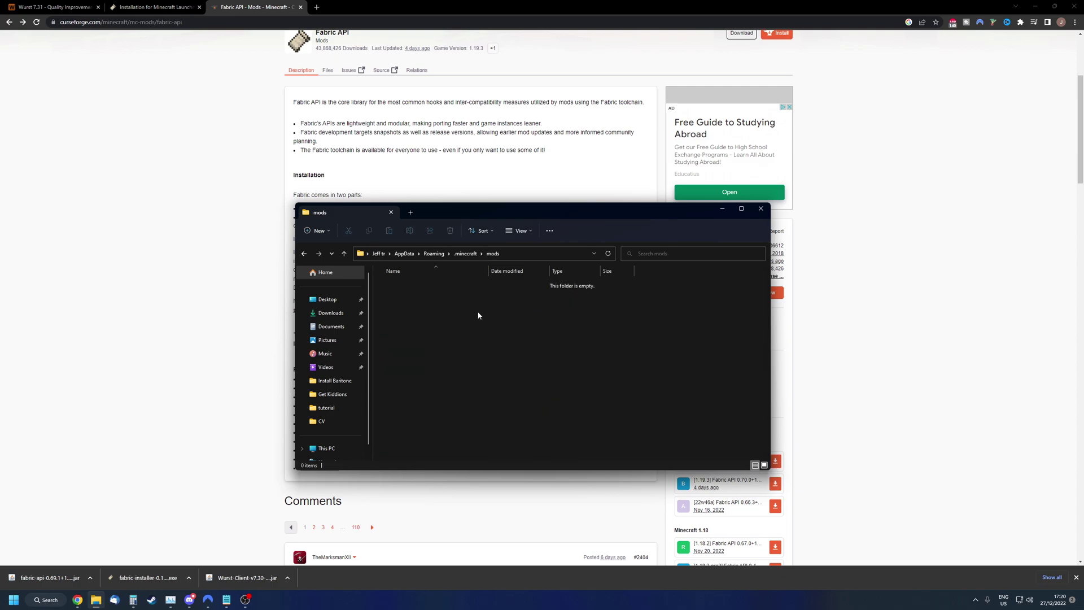
pyautogui.moveTo(526, 210); pyautogui.dragTo(495, 196)
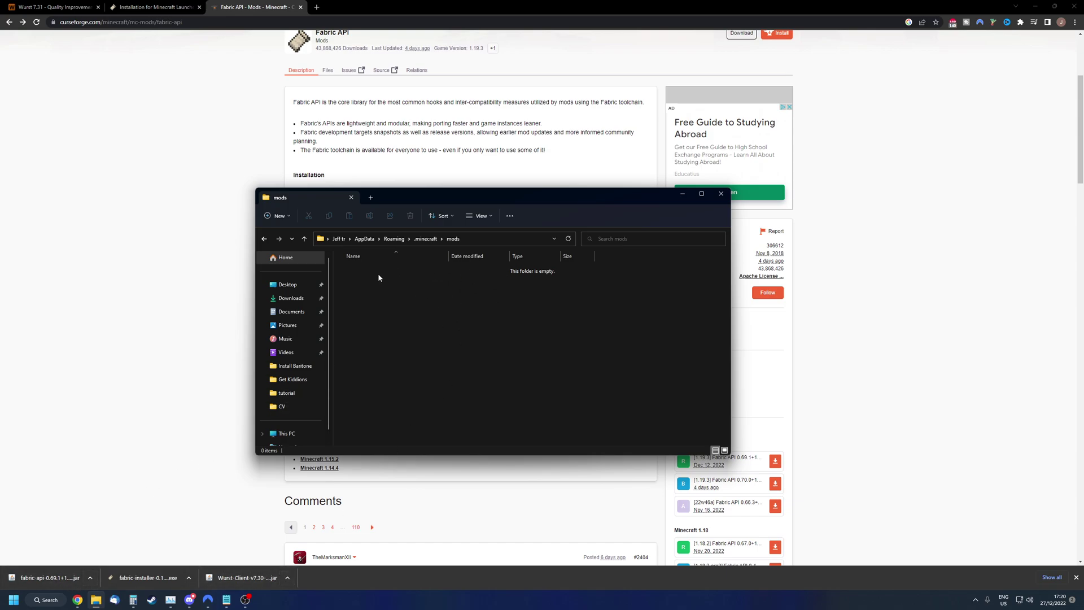
pyautogui.moveTo(499, 196); pyautogui.dragTo(492, 211)
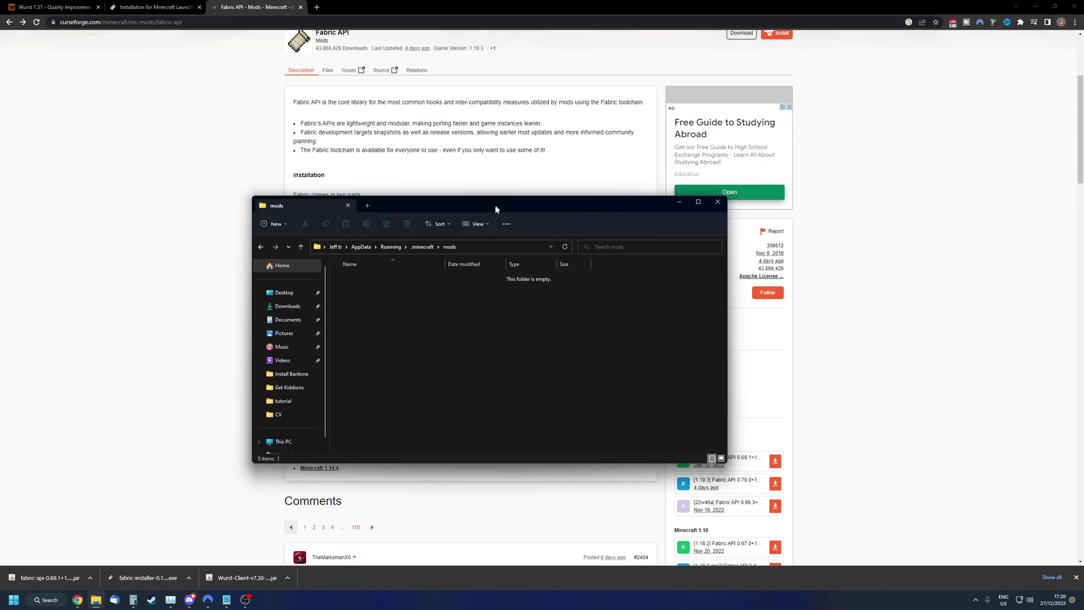